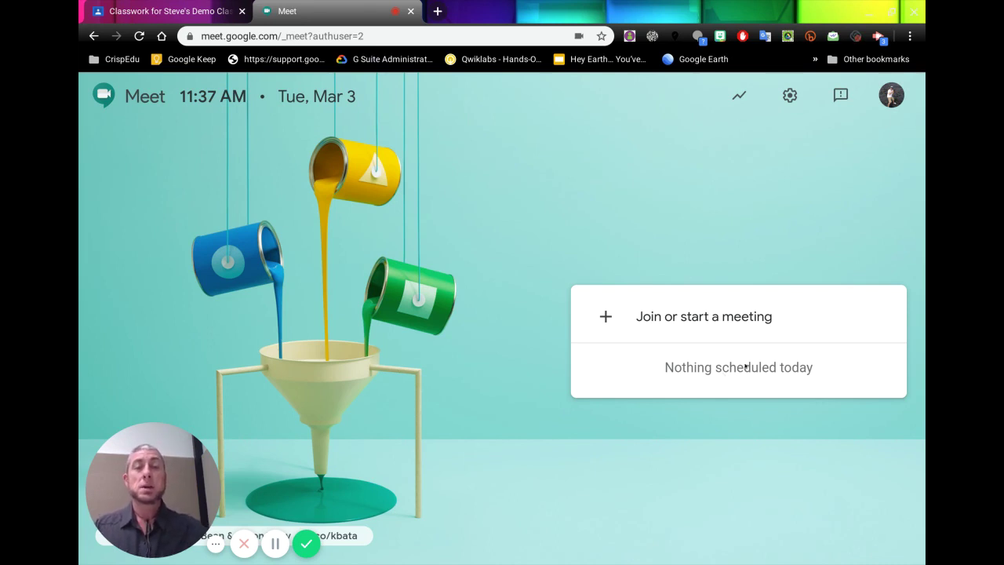
# Start a new Google Meet meeting with the nickname tgs12Geo2020
pyautogui.click(689, 319)
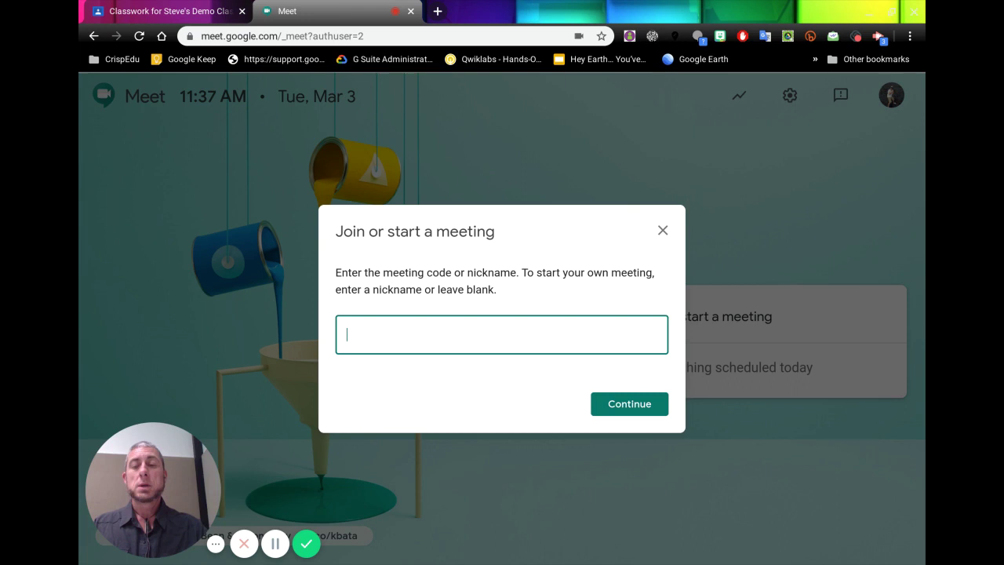
pyautogui.write('tgs1')
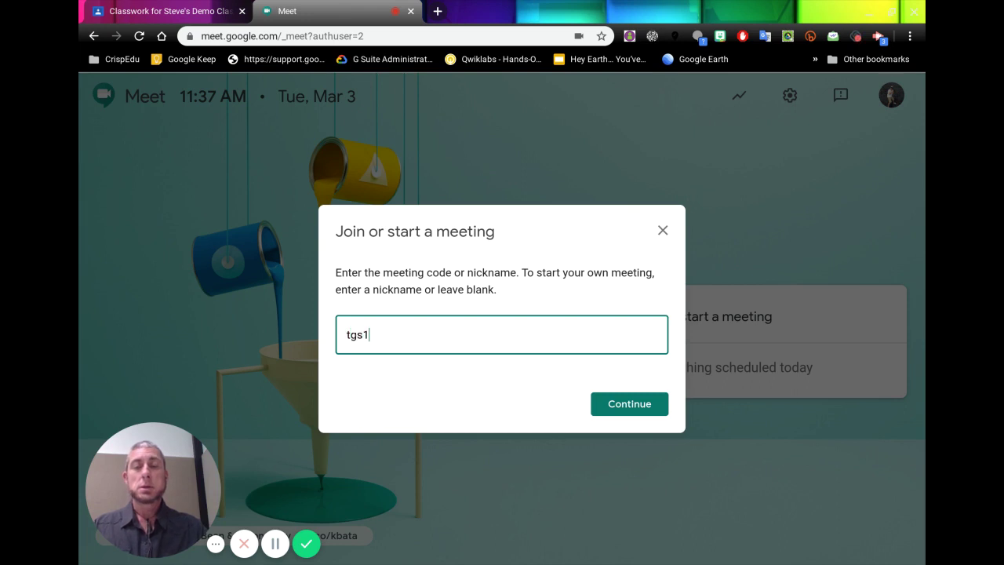
pyautogui.write('2Geo')
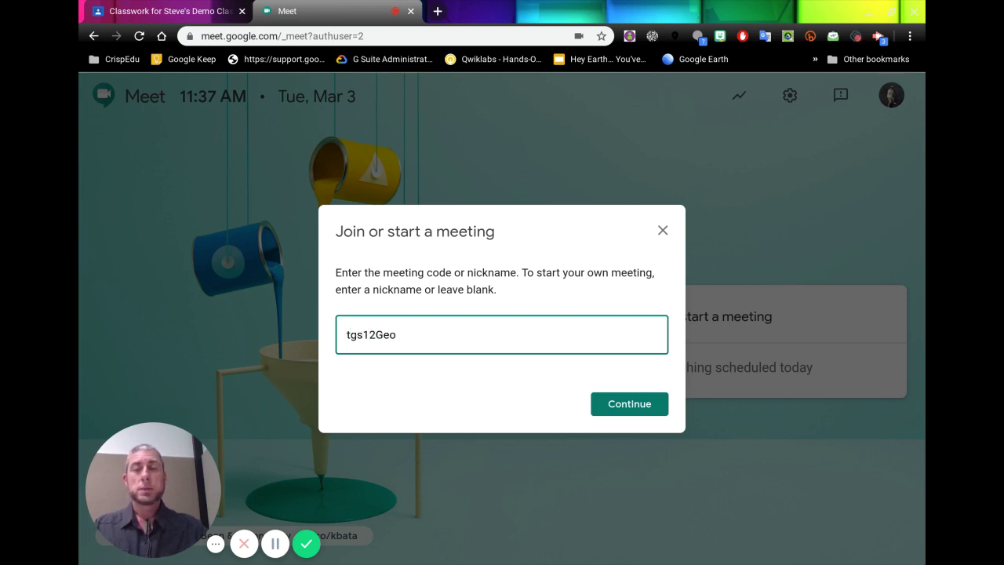
pyautogui.write('2020')
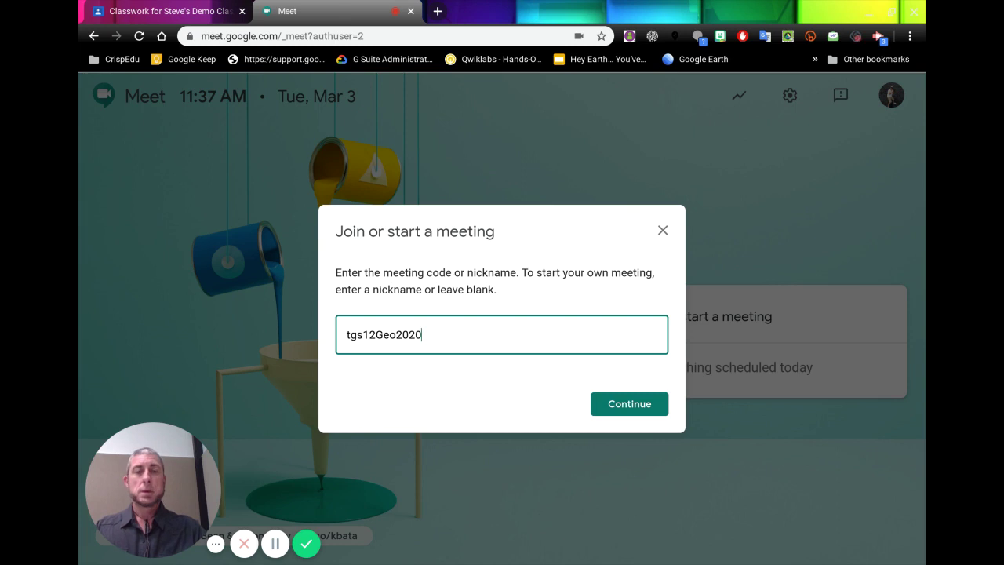
pyautogui.click(643, 406)
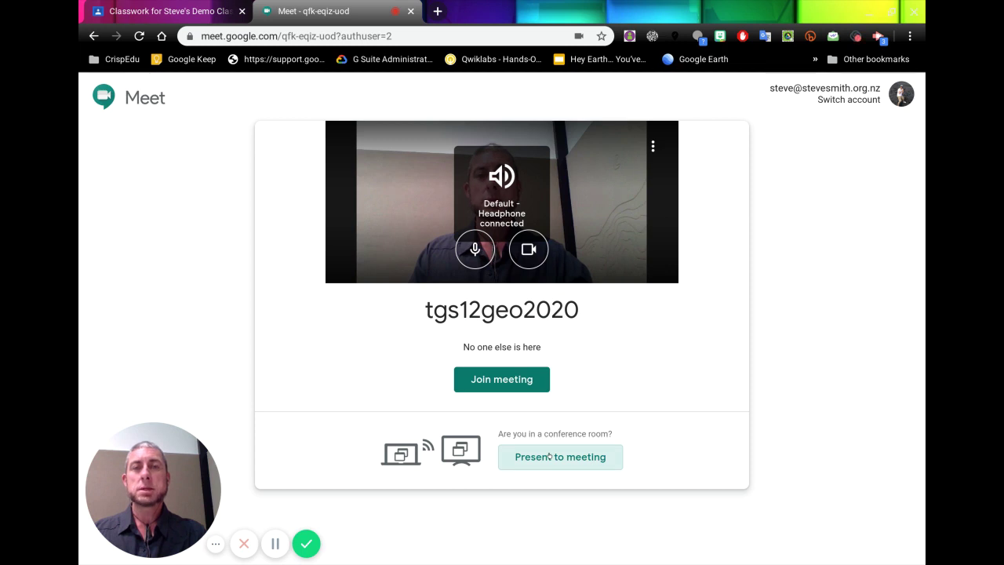
# Join the tgs12geo2020 meeting and copy its joining info from the Add others dialog
pyautogui.click(496, 380)
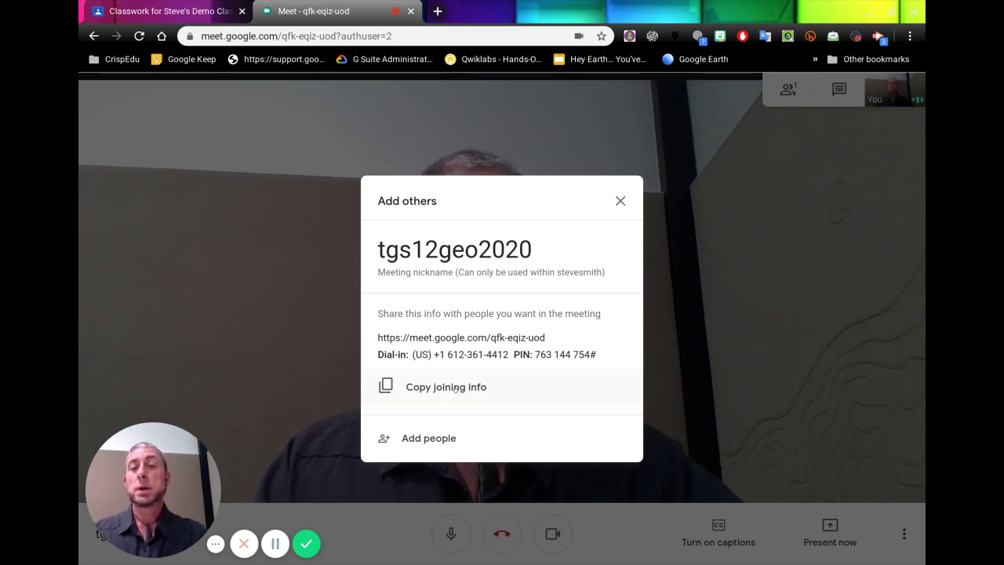
pyautogui.click(456, 389)
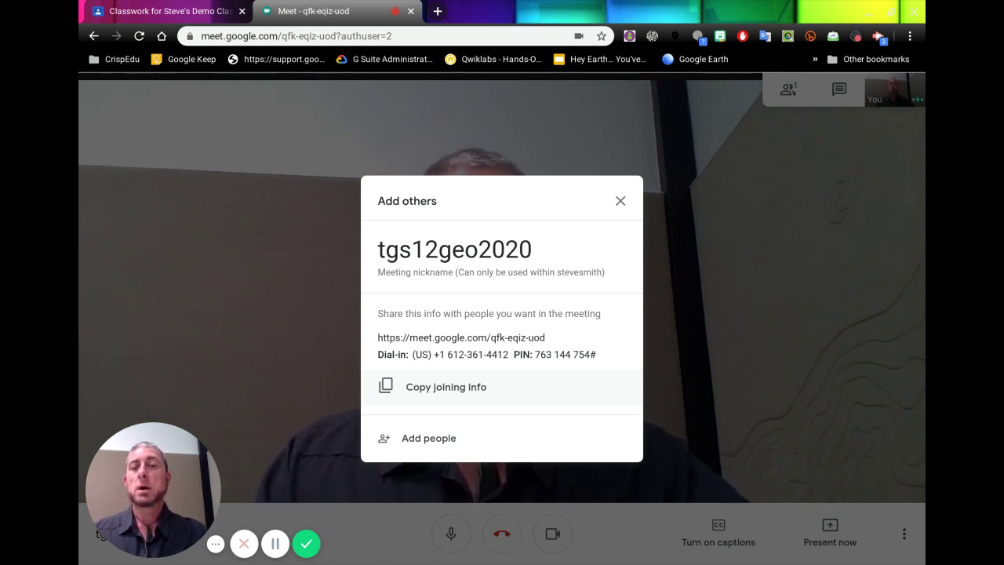
pyautogui.click(452, 387)
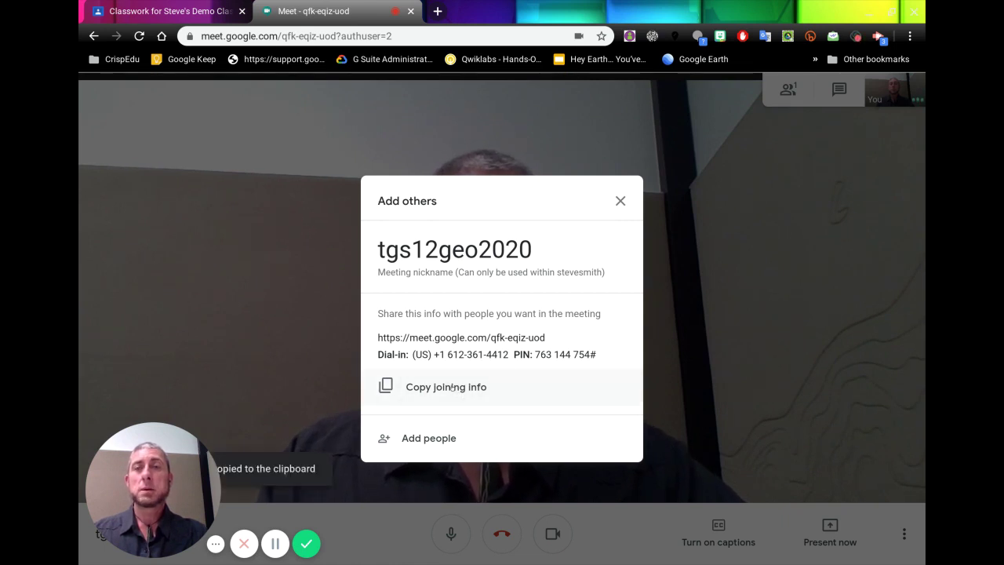
# Switch to Google Classroom's classwork page and create a new Material post
pyautogui.click(179, 13)
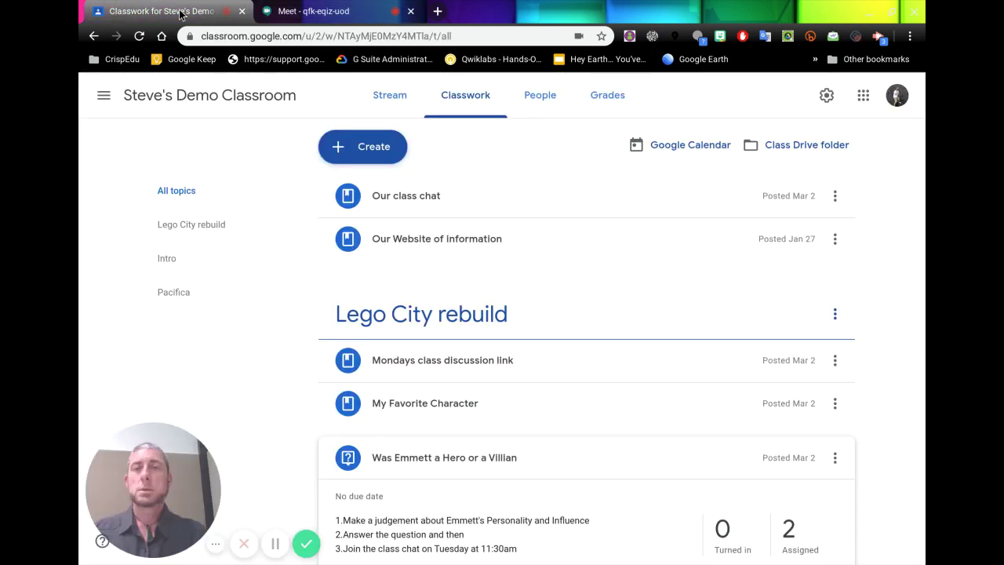
pyautogui.click(358, 146)
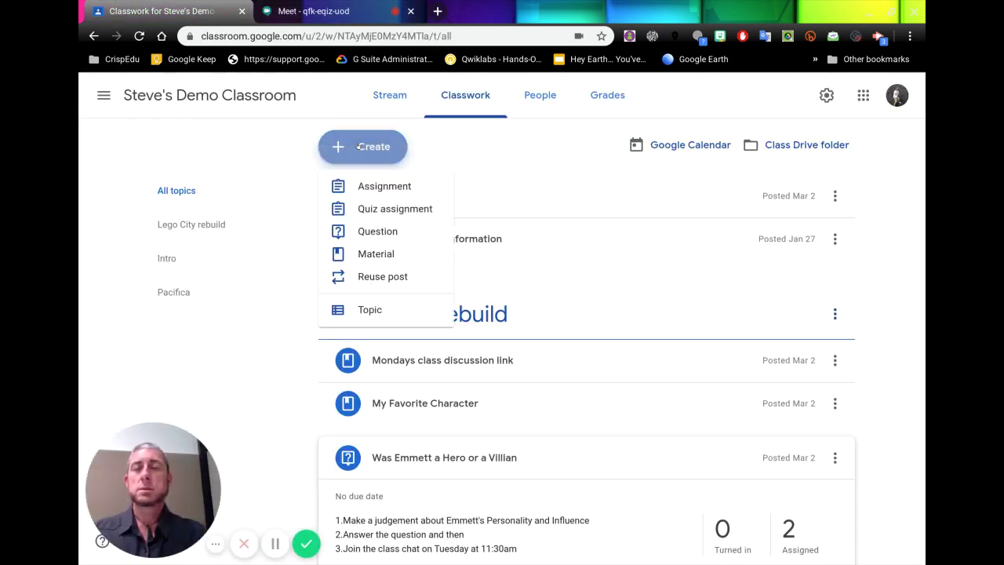
pyautogui.click(373, 254)
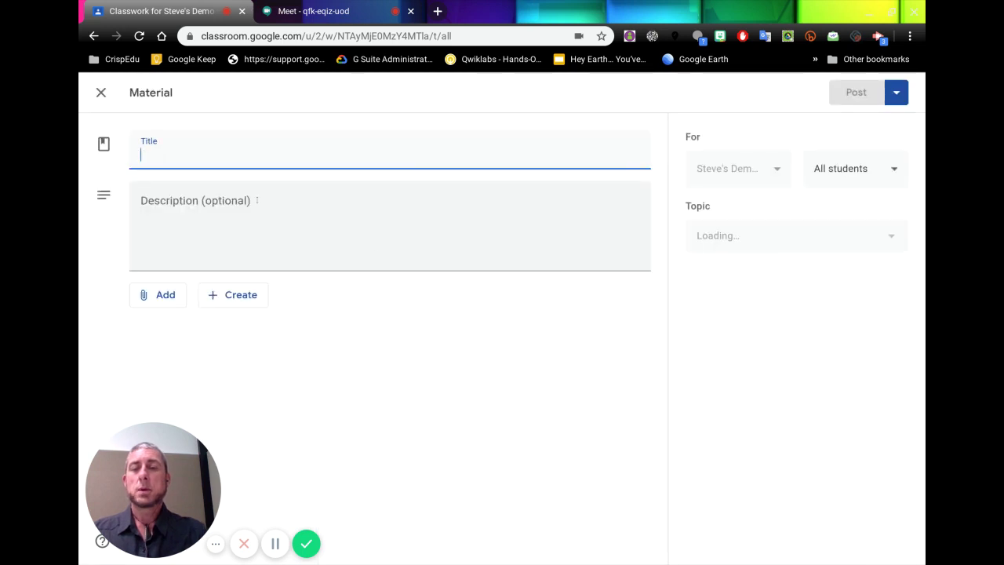
# Title the material 'Video Chat for Wednesday', fixing the 'Vide' typo, and bring up attachment options
pyautogui.write('Vide ')
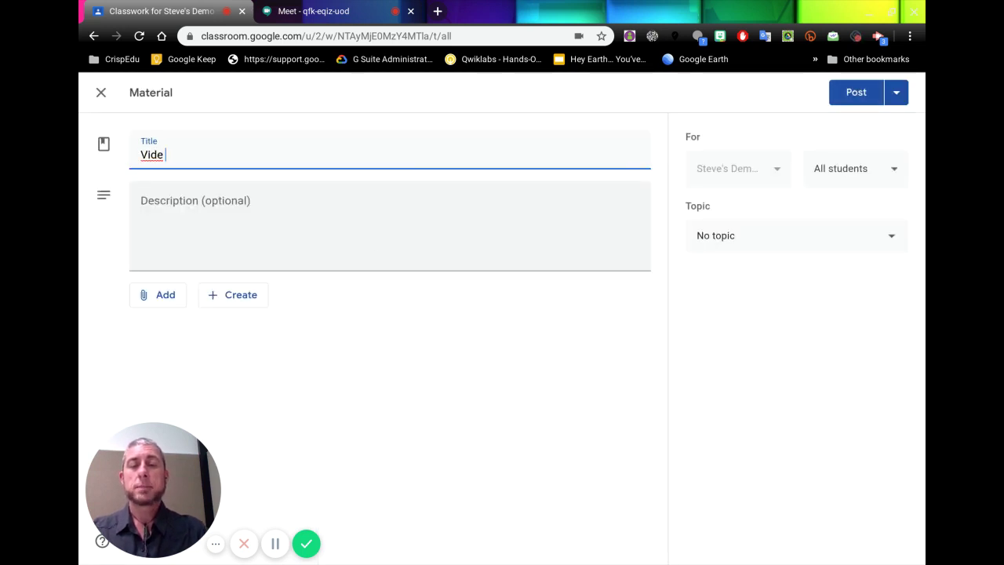
pyautogui.write('Chat f')
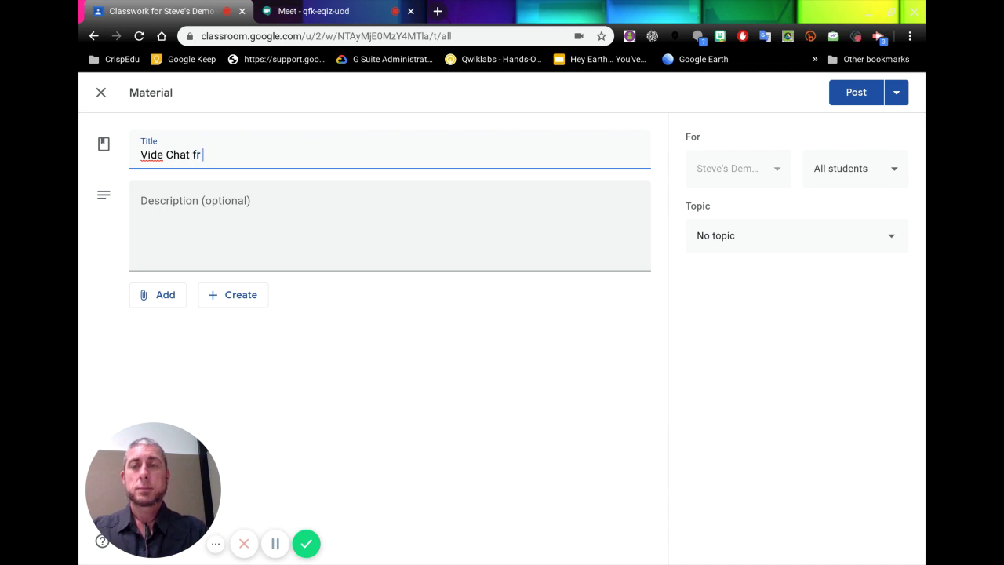
pyautogui.write('or ')
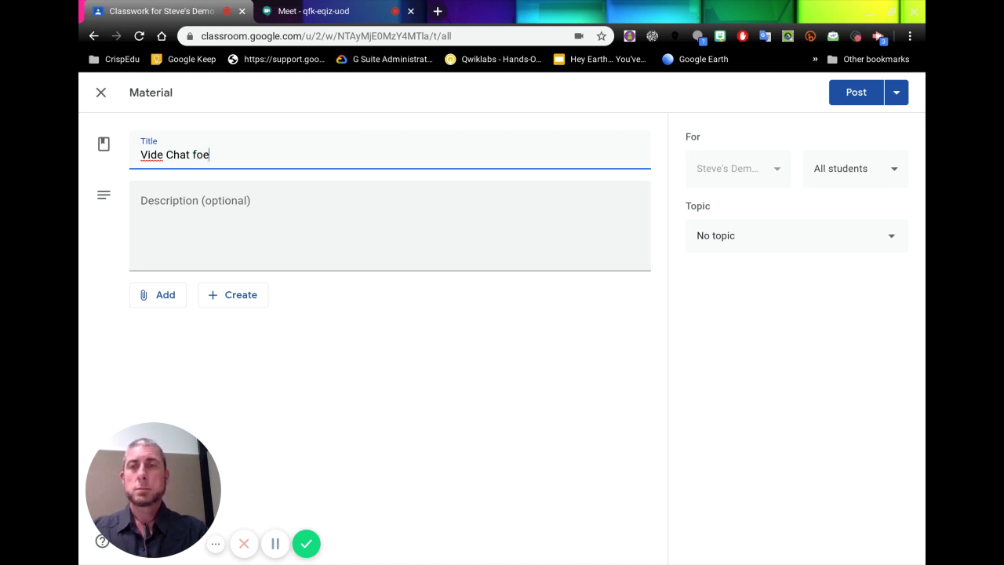
pyautogui.write('Wednesday')
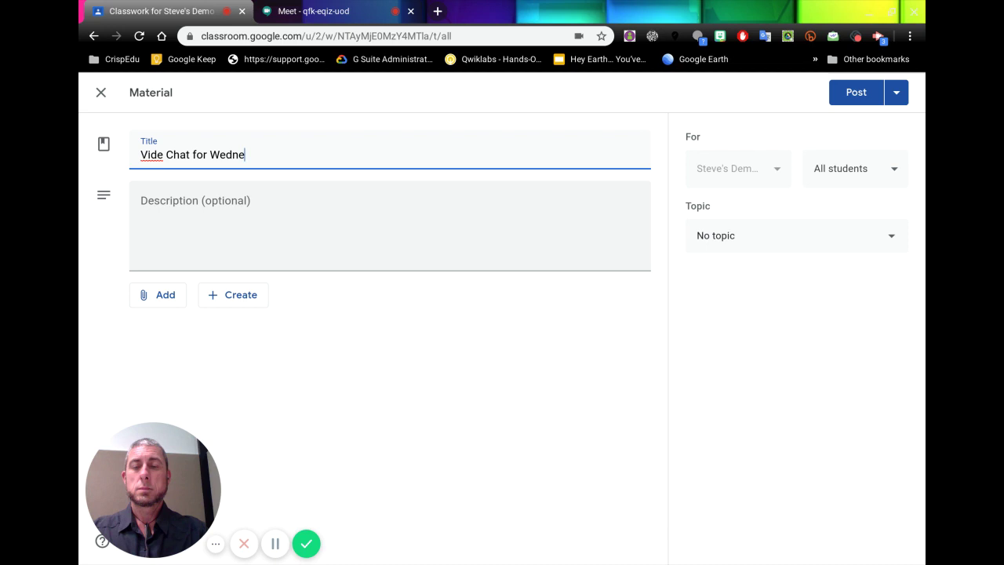
pyautogui.click(161, 155)
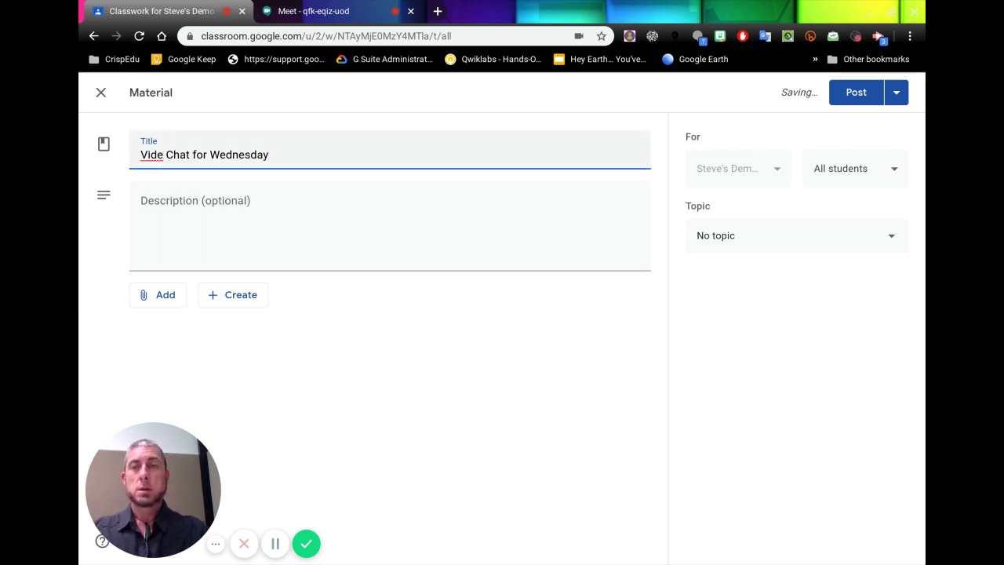
pyautogui.write('o')
pyautogui.click(155, 202)
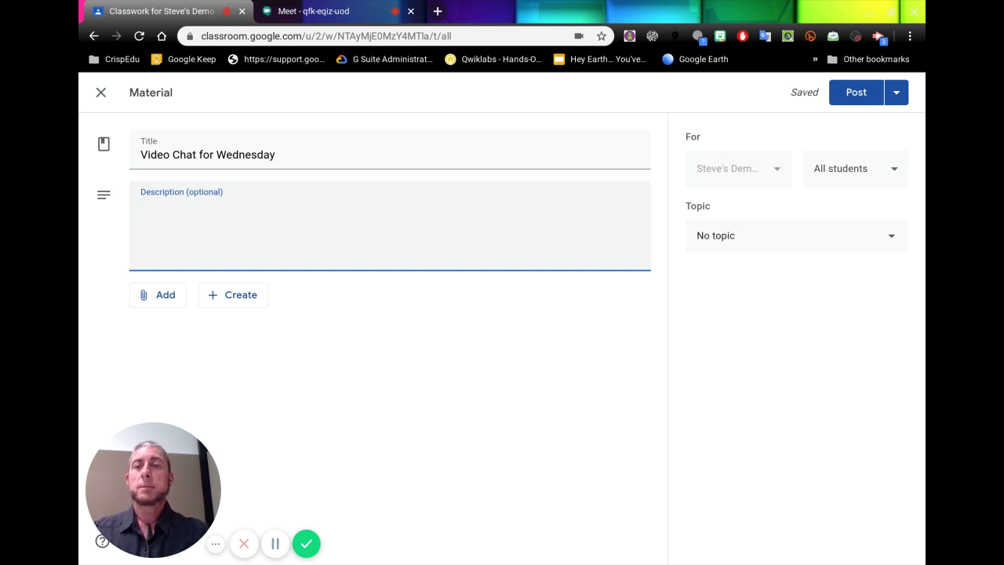
pyautogui.click(163, 296)
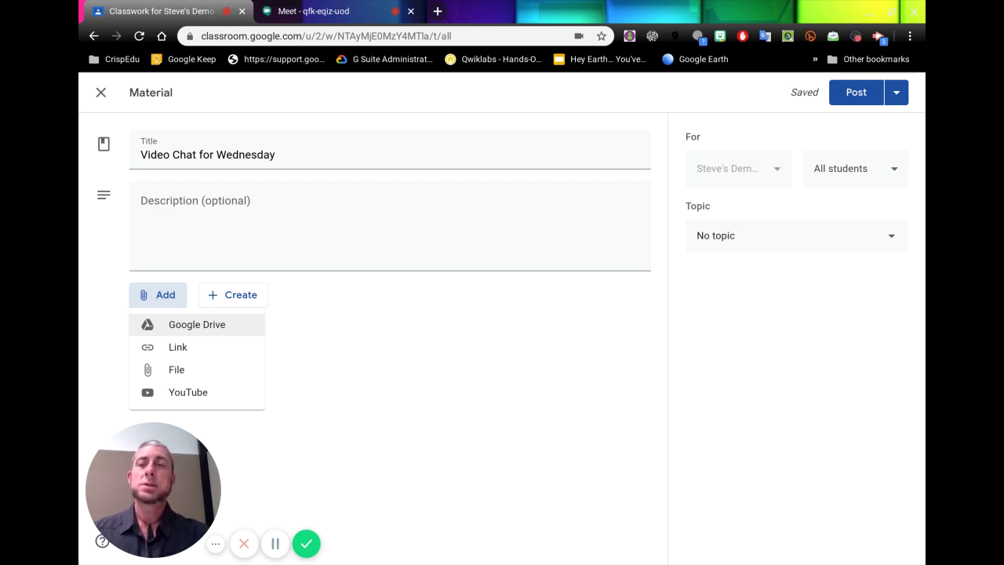
# Try attaching the pasted joining info as a link, then cancel after the invalid-link error
pyautogui.click(176, 347)
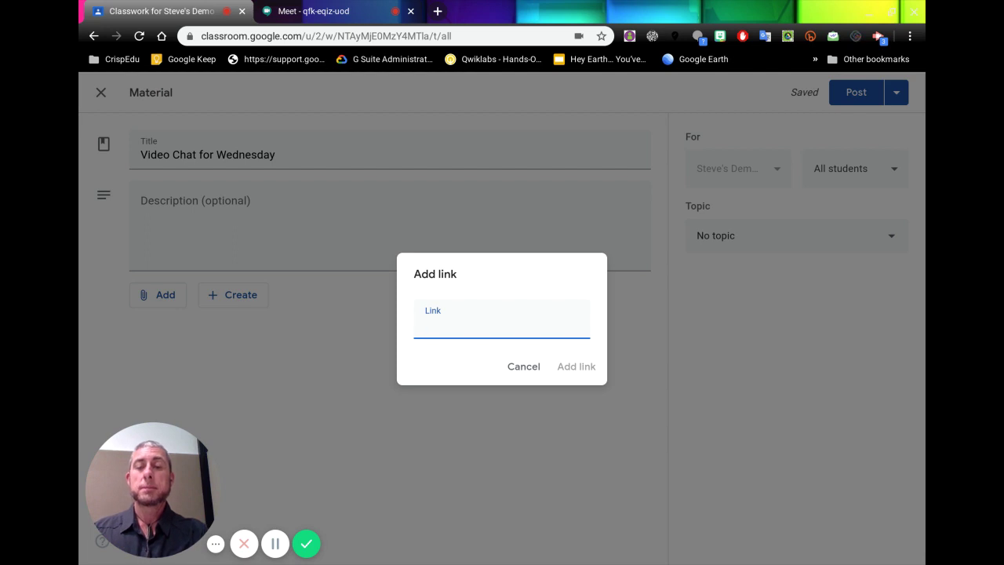
pyautogui.hotkey('ctrl', 'v')
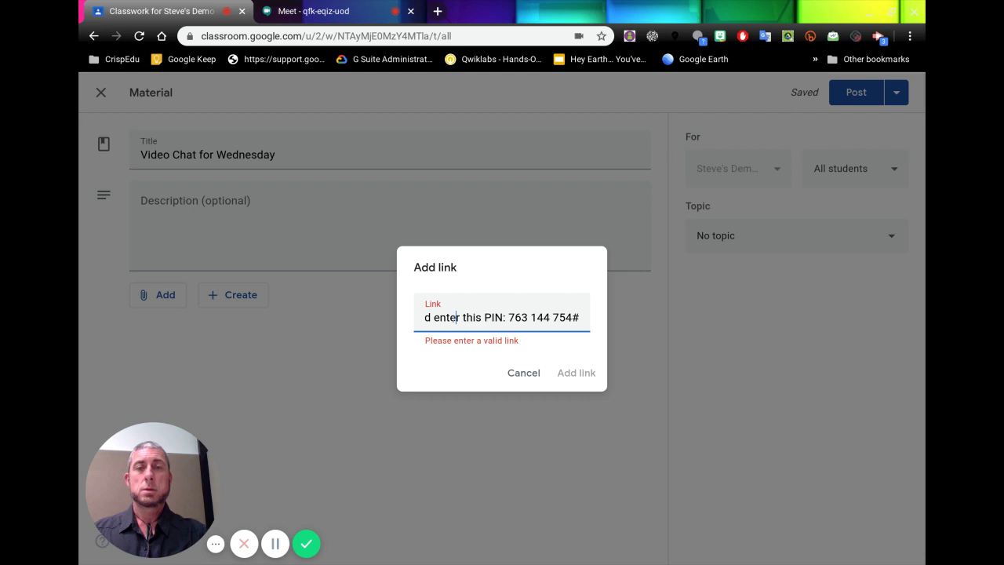
pyautogui.moveTo(582, 312); pyautogui.dragTo(670, 327)
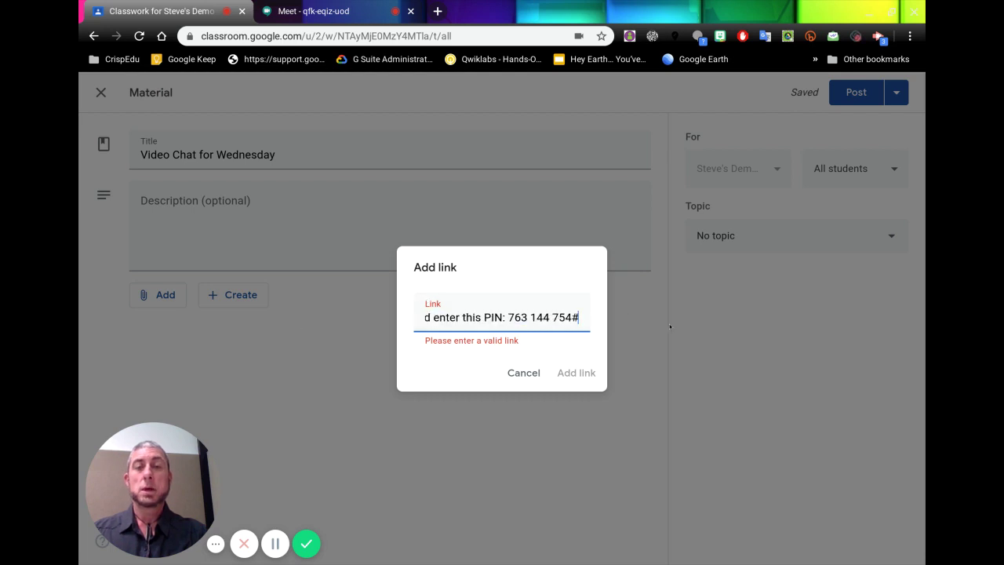
pyautogui.click(524, 372)
# Back in Meet, select the meeting URL meet.google.com/qfk-eqiz-uod from the joining details
pyautogui.click(314, 11)
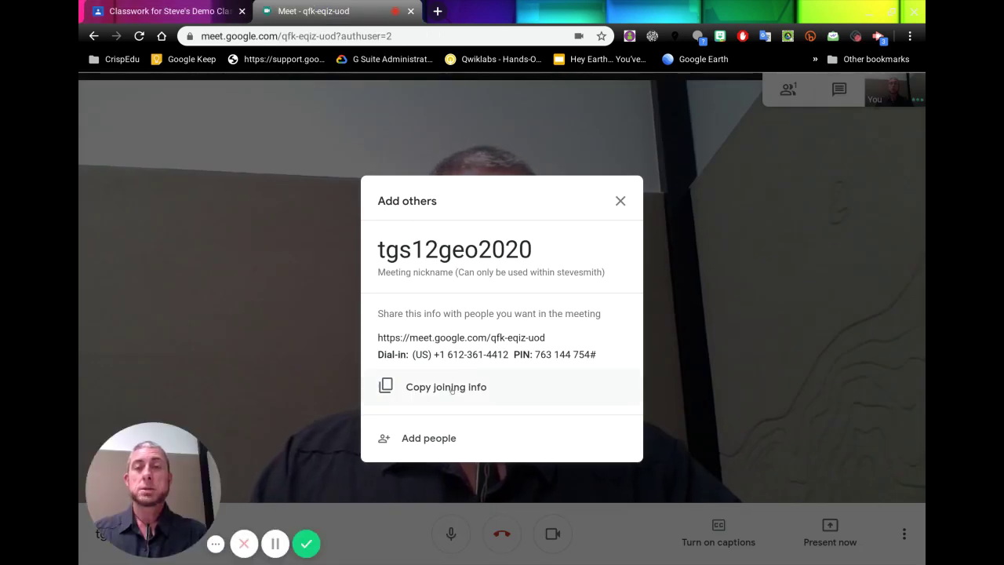
pyautogui.moveTo(549, 338); pyautogui.dragTo(375, 341)
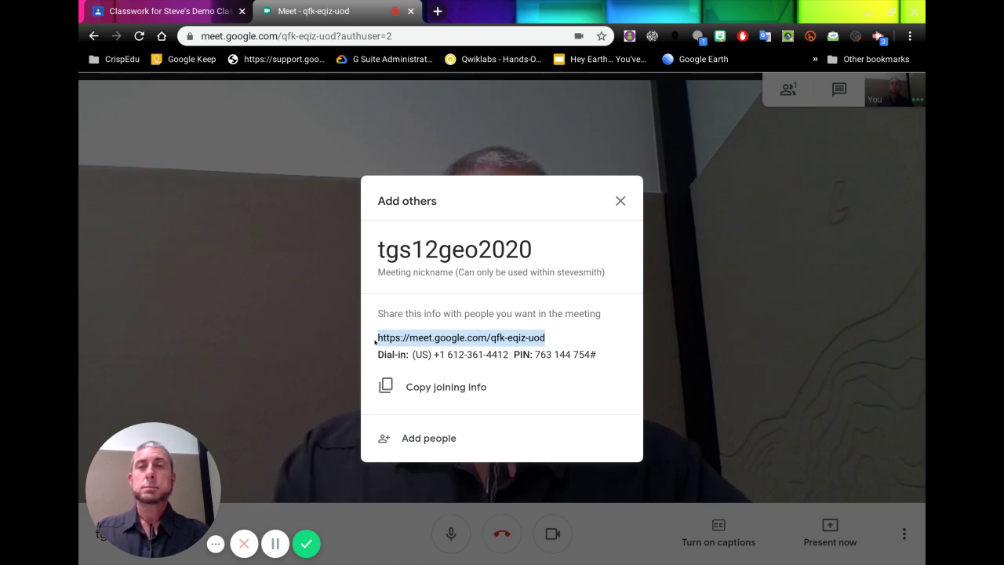
# Return to the Classroom draft and attach meet.google.com/qfk-eqiz-uod as a link
pyautogui.click(192, 11)
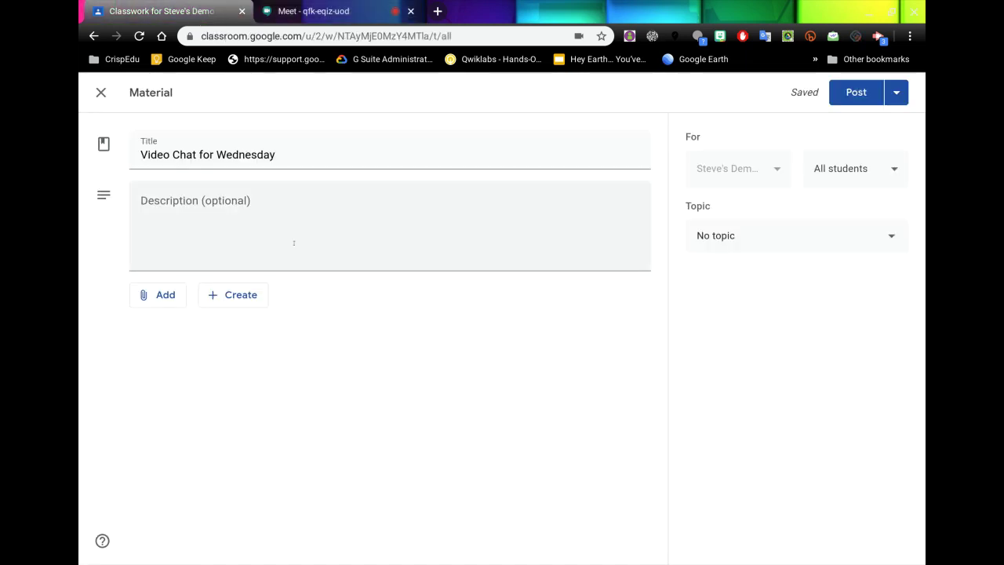
pyautogui.click(167, 295)
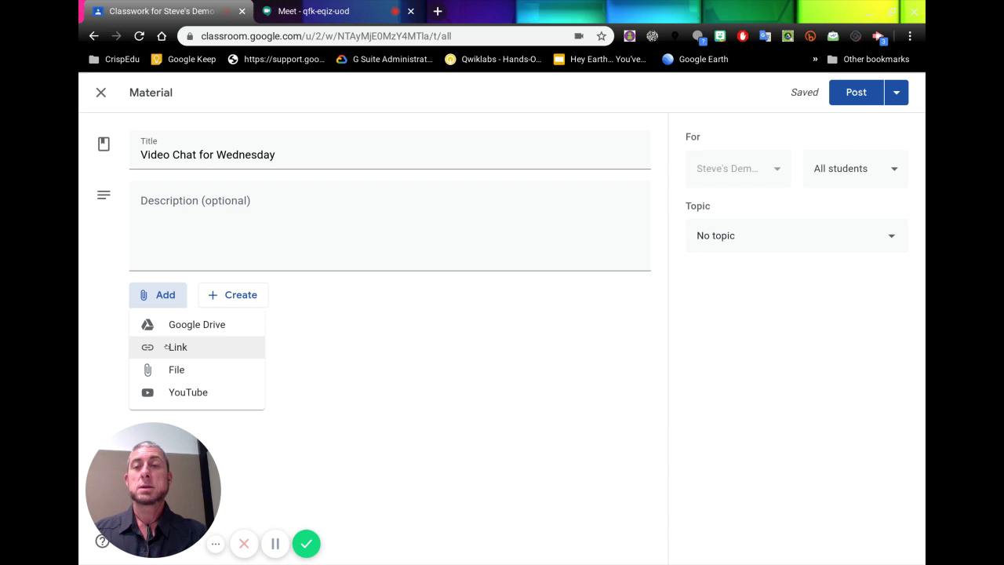
pyautogui.click(167, 347)
pyautogui.hotkey('ctrl', 'v')
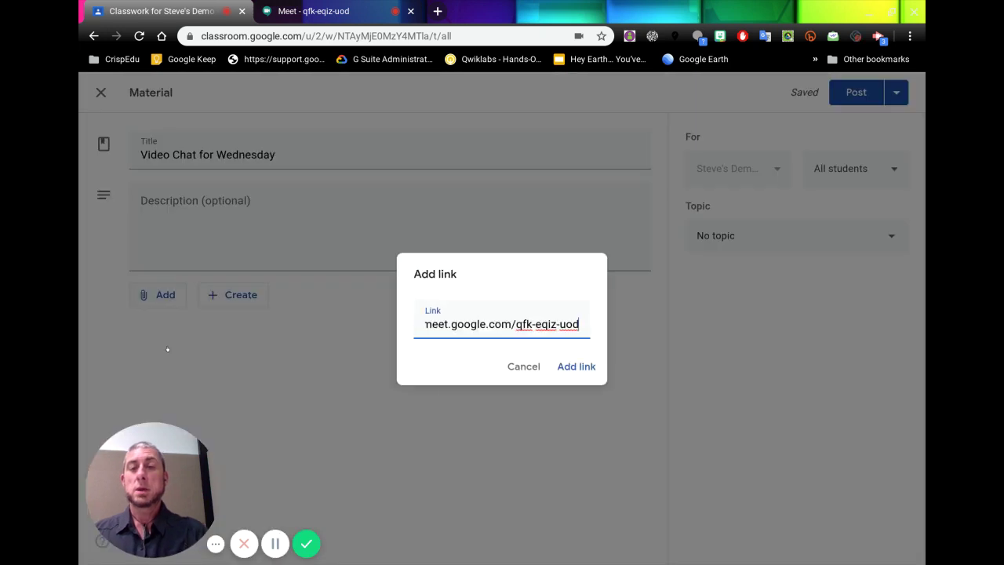
pyautogui.click(573, 366)
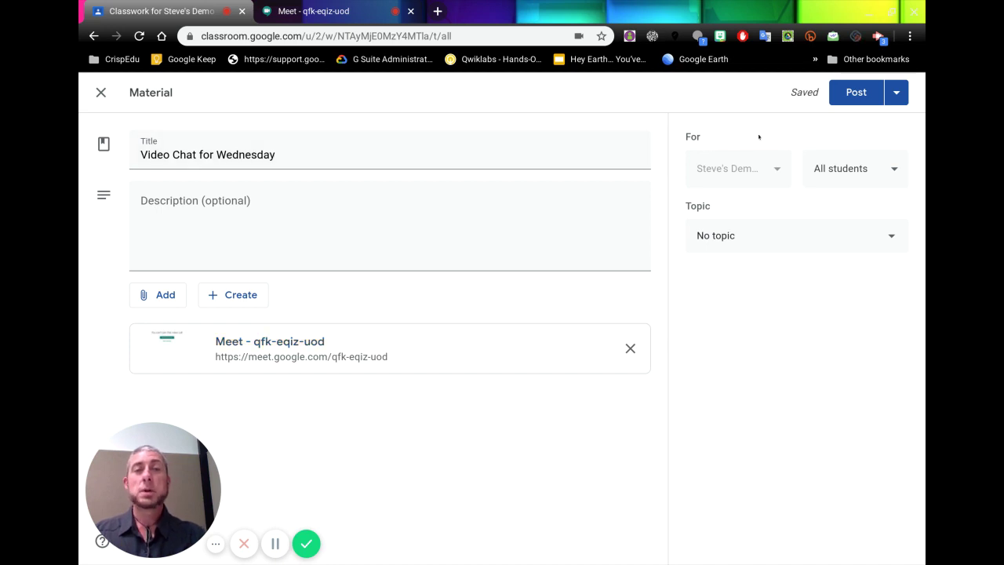
# Assign the material to the Lego City rebuild topic and post it to the class
pyautogui.click(725, 237)
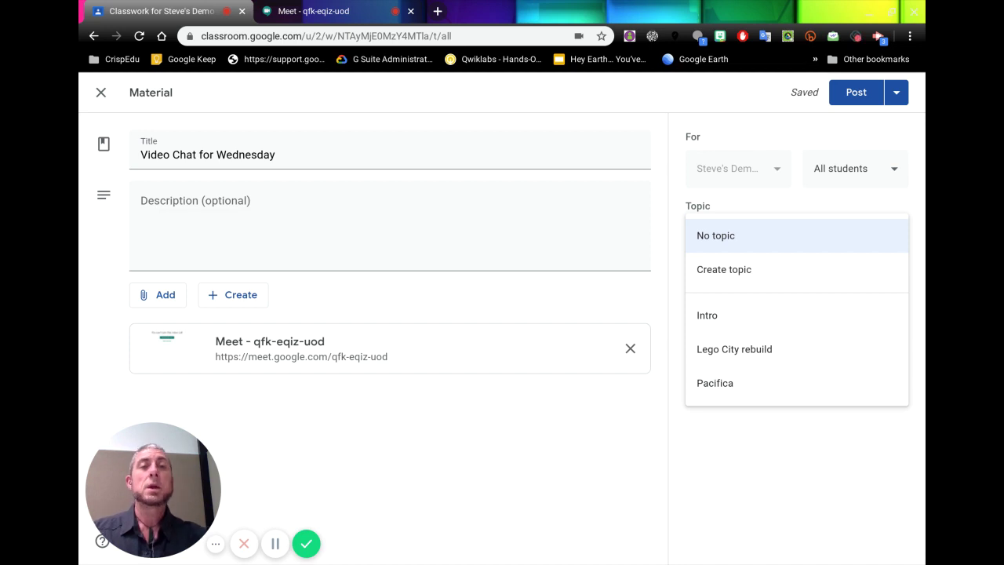
pyautogui.click(719, 225)
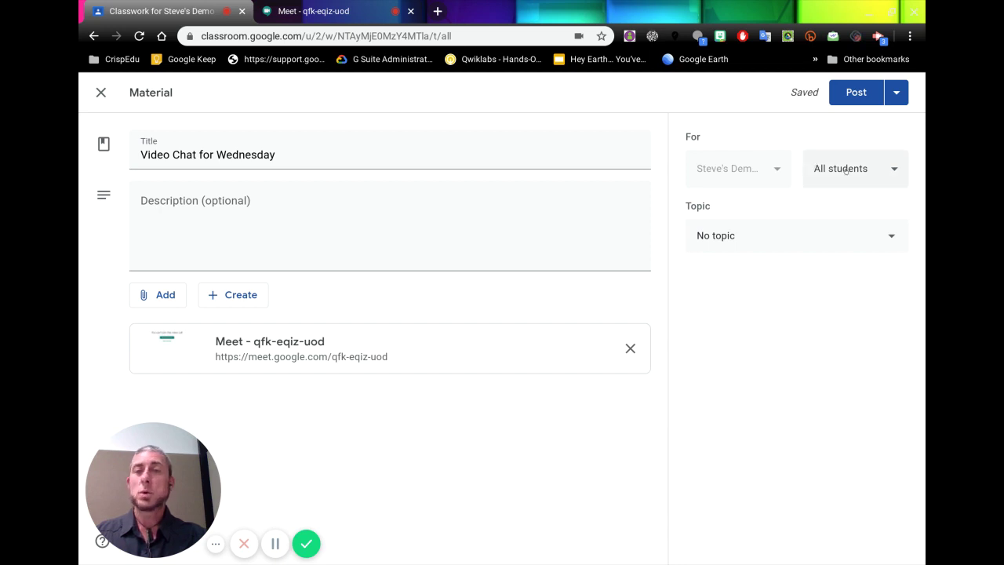
pyautogui.click(729, 237)
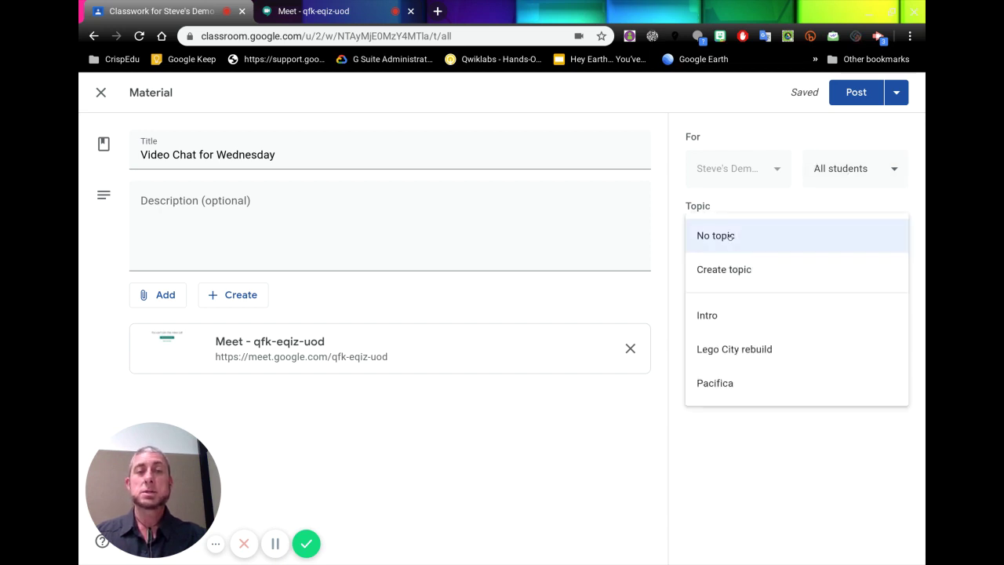
pyautogui.click(734, 350)
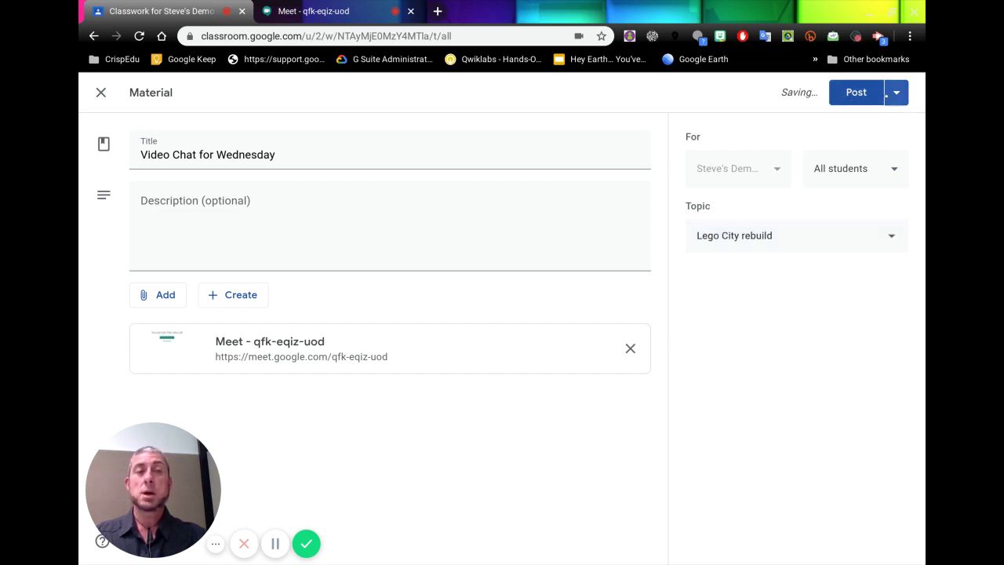
pyautogui.click(898, 95)
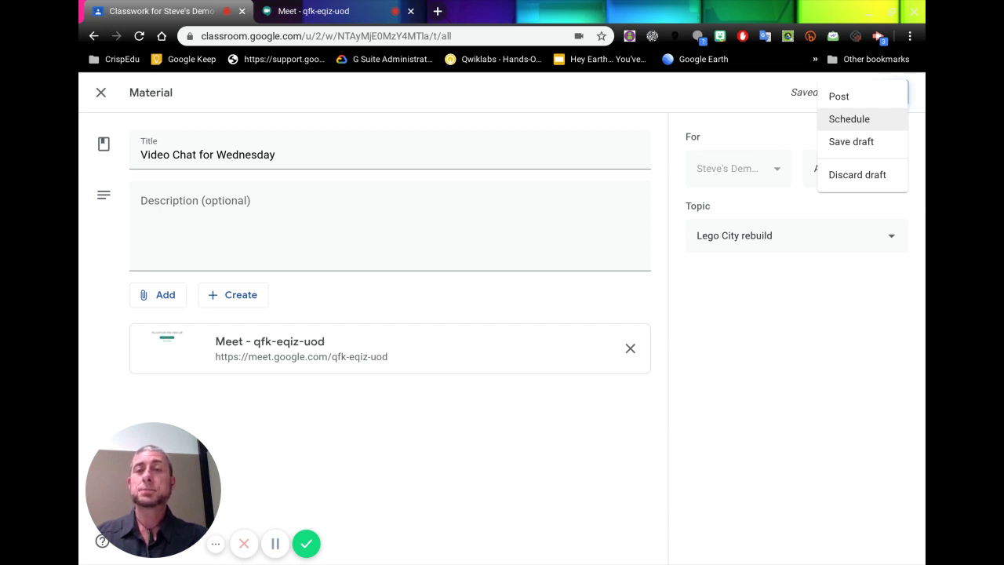
pyautogui.click(839, 96)
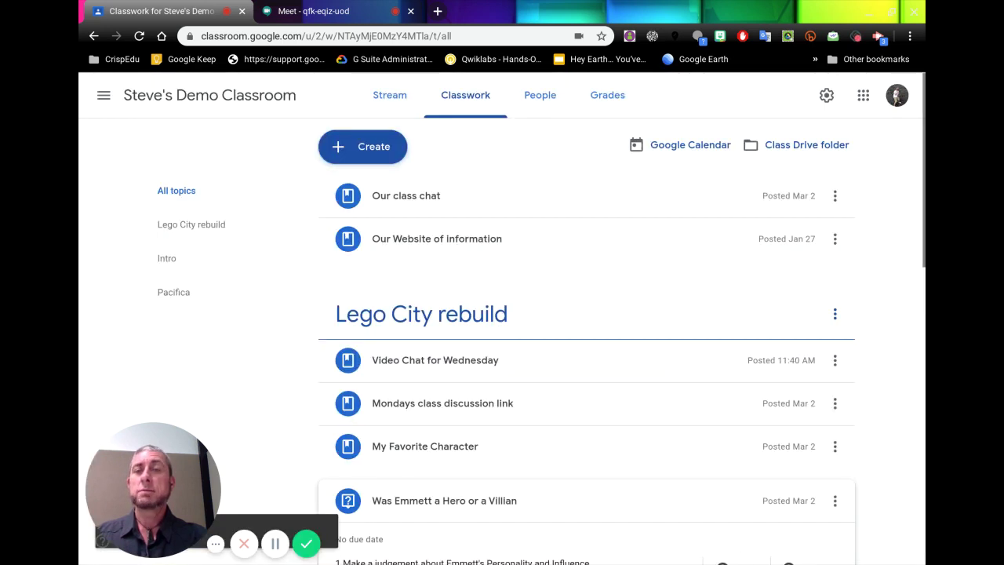
# Expand the posted 'Video Chat for Wednesday' to check its Meet link, then return to Meet
pyautogui.click(446, 361)
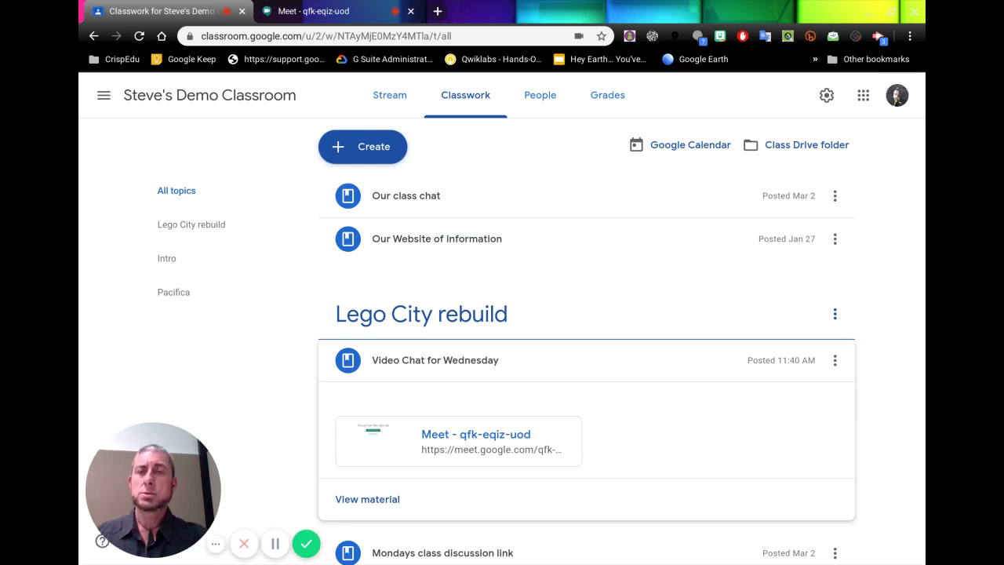
pyautogui.click(329, 13)
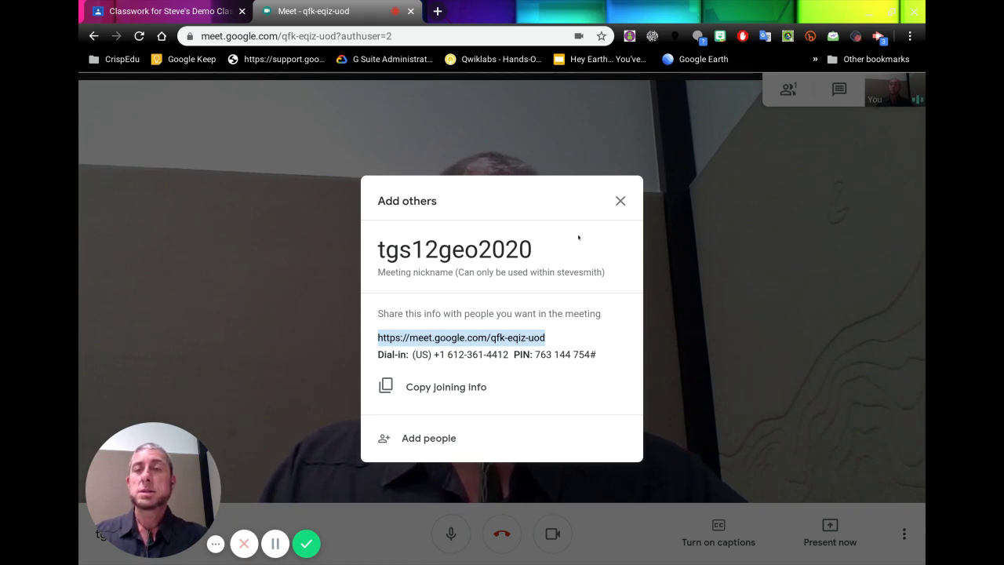
# Close the joining details, leave the call, and return to Meet's home screen
pyautogui.click(620, 201)
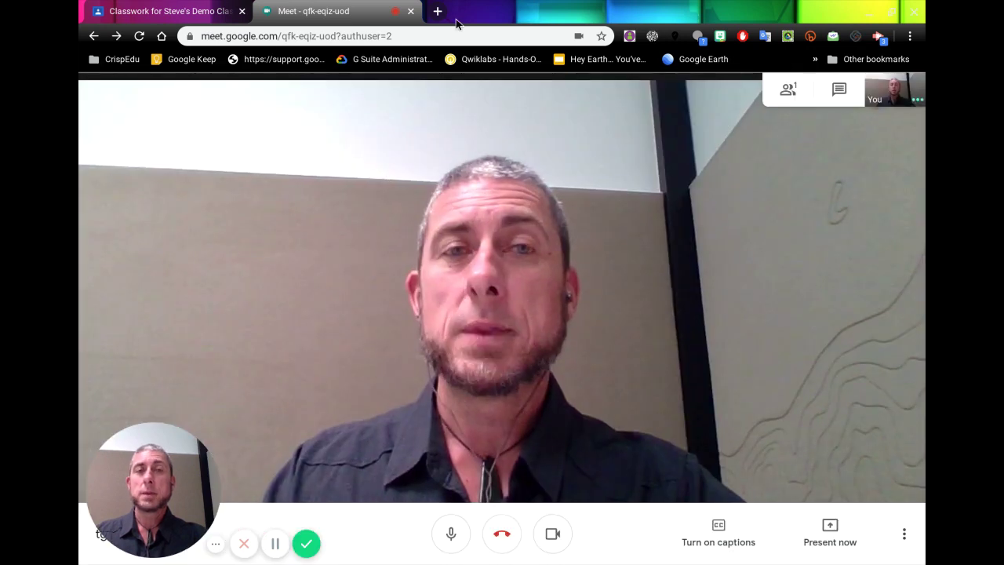
pyautogui.click(502, 533)
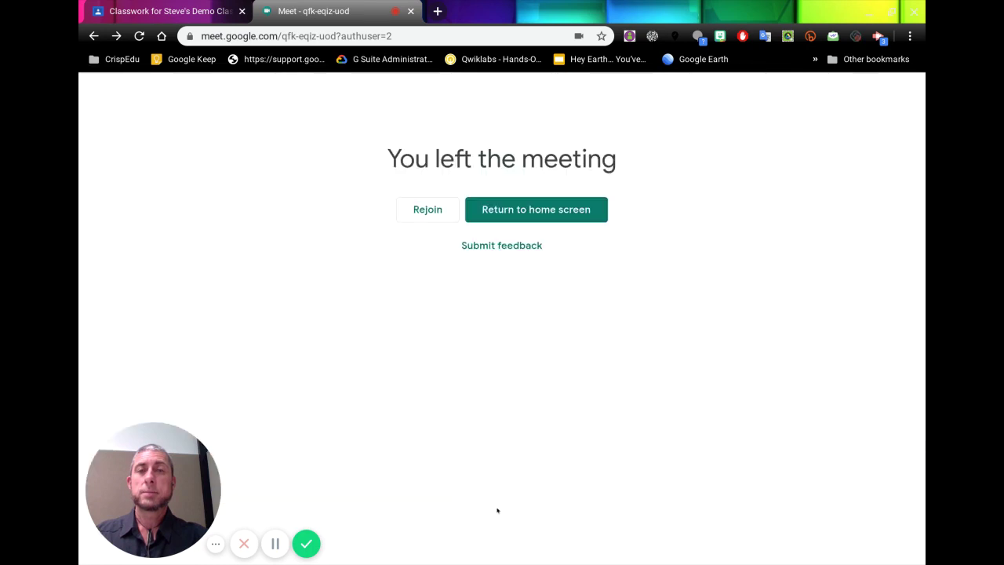
pyautogui.click(530, 209)
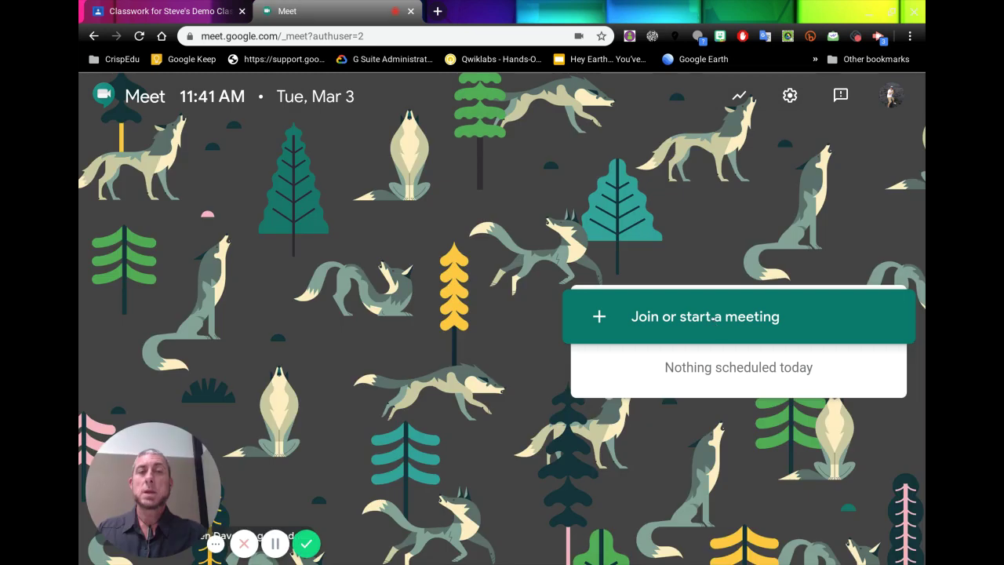
# Rejoin the meeting by entering the nickname tgs12geo2020
pyautogui.click(713, 318)
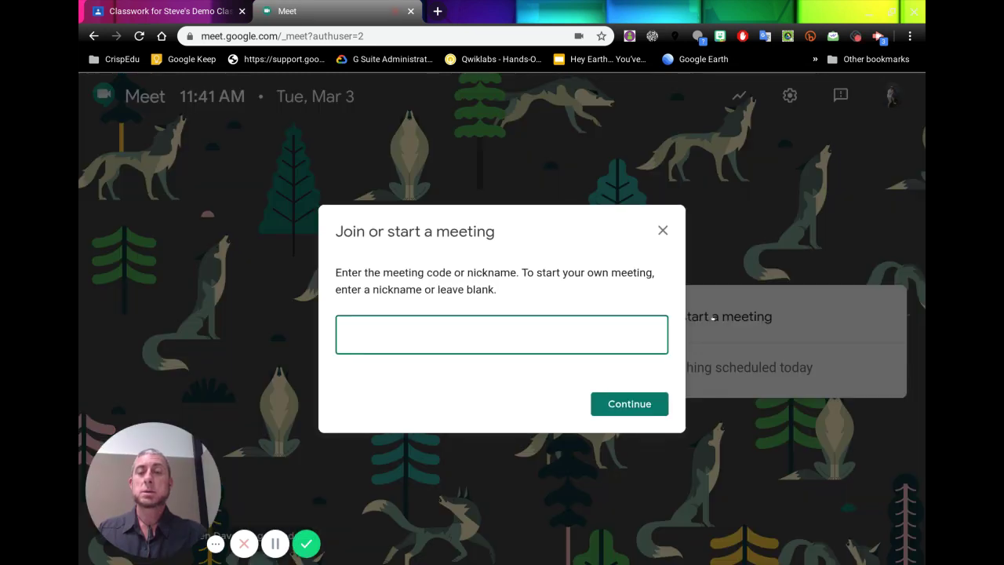
pyautogui.write('tgs12')
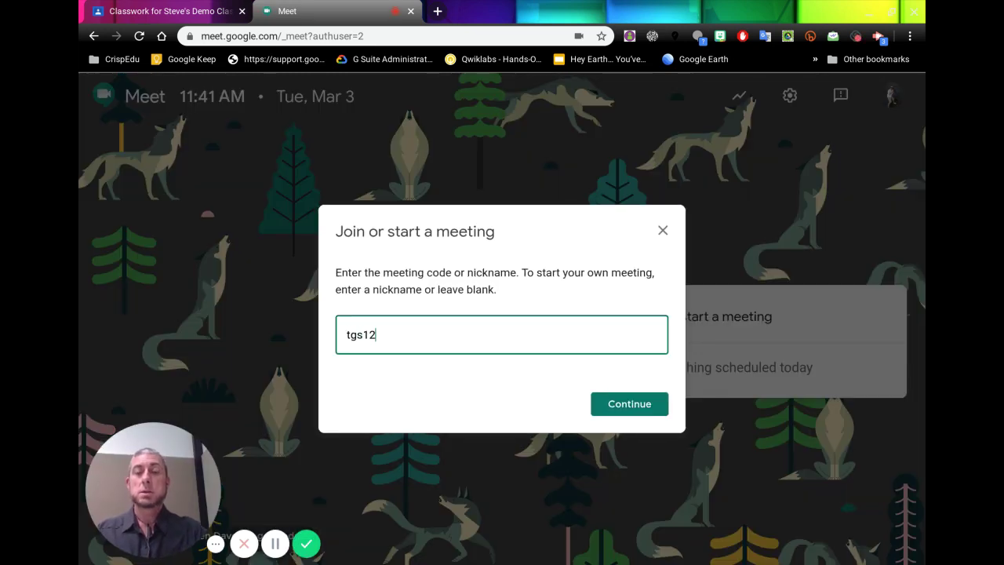
pyautogui.write('ai')
pyautogui.press('BackSpace')
pyautogui.press('BackSpace')
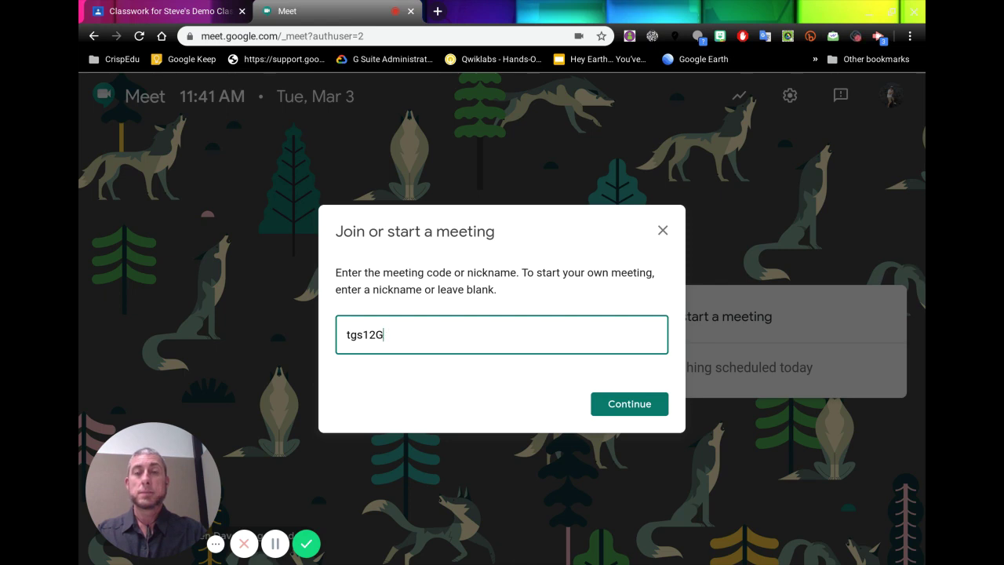
pyautogui.write('geo2020')
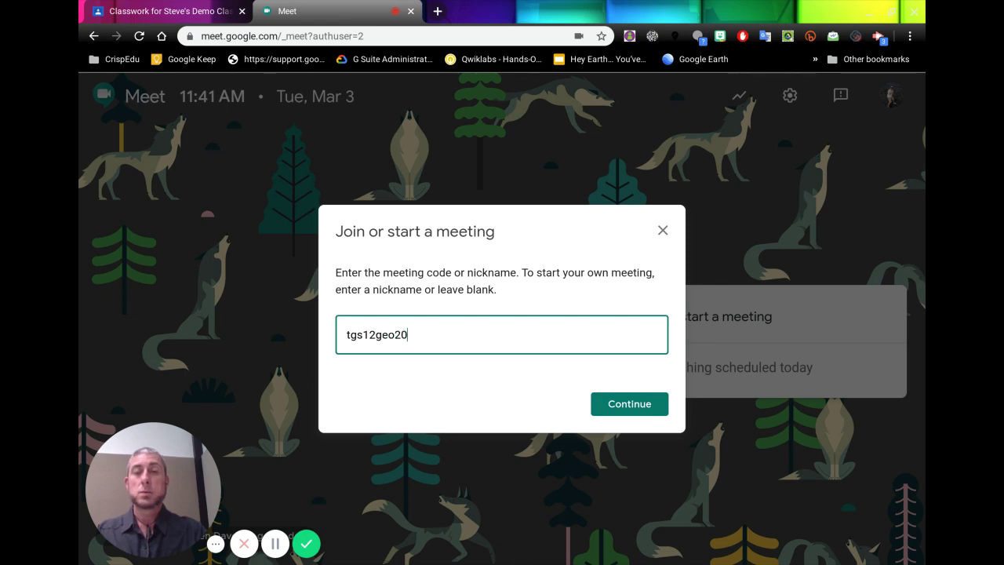
pyautogui.click(615, 406)
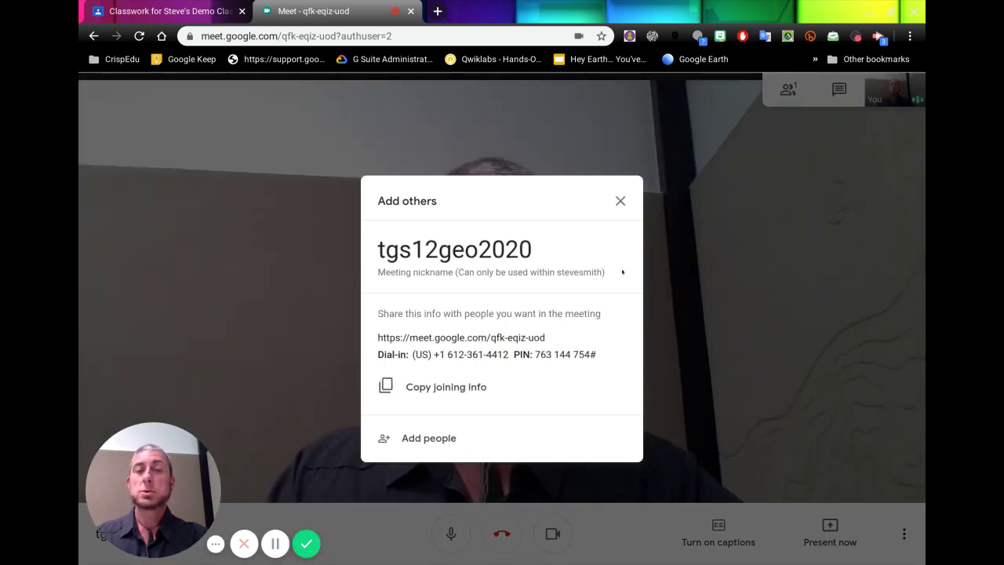
# Dismiss the joining details and close the Meet tab to leave the qfk-eqiz-uod call
pyautogui.click(619, 201)
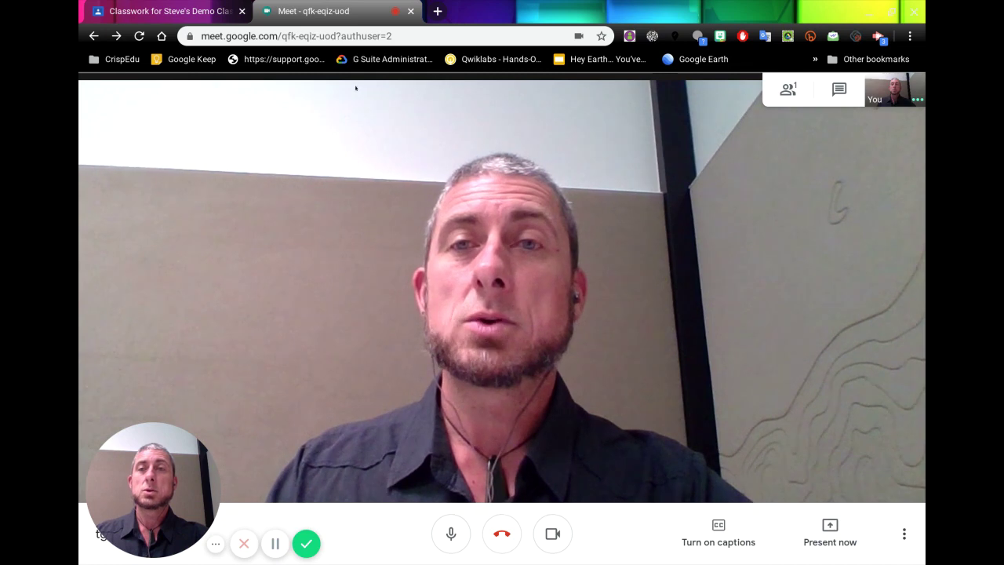
pyautogui.click(410, 11)
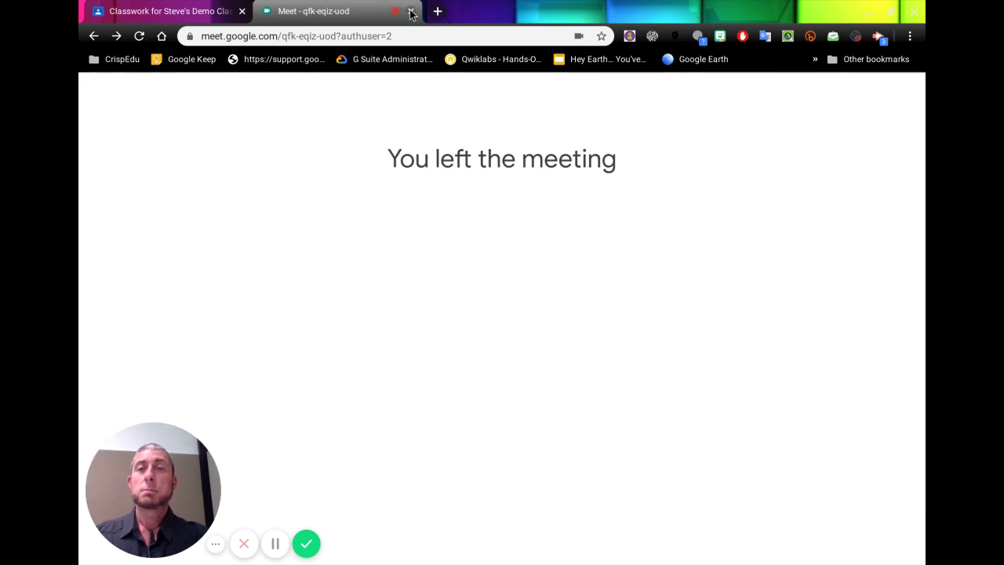